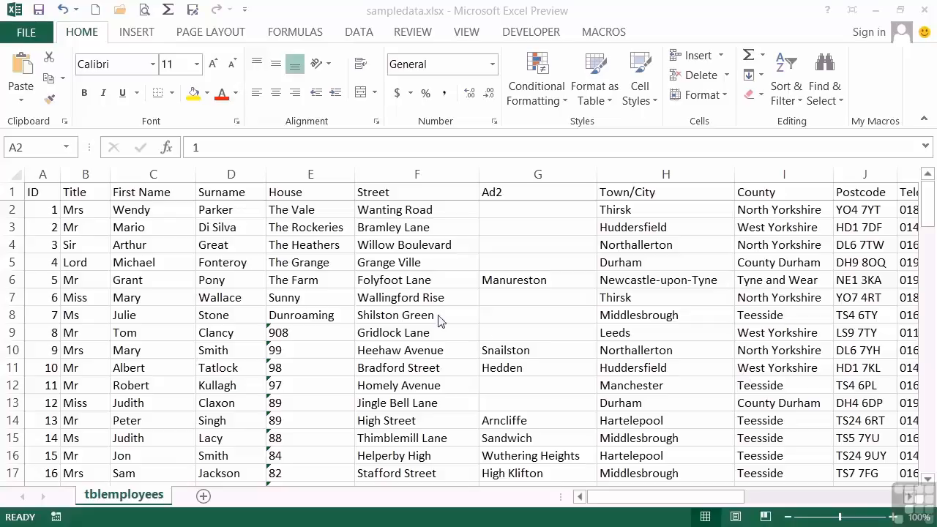
Step: Insert a blank column between the Surname and House columns
{"action": "left_click", "coordinate": [310, 174]}
{"action": "right_click", "coordinate": [310, 176]}
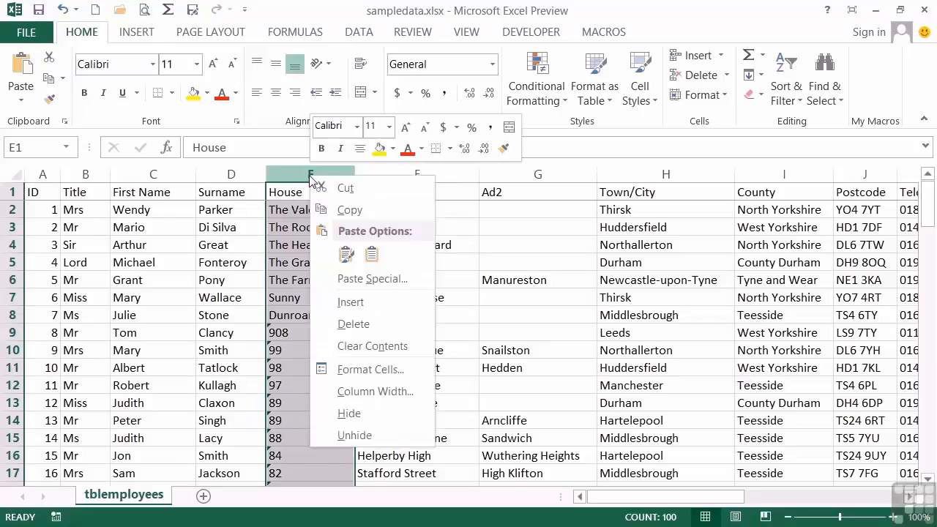
{"action": "left_click", "coordinate": [350, 301]}
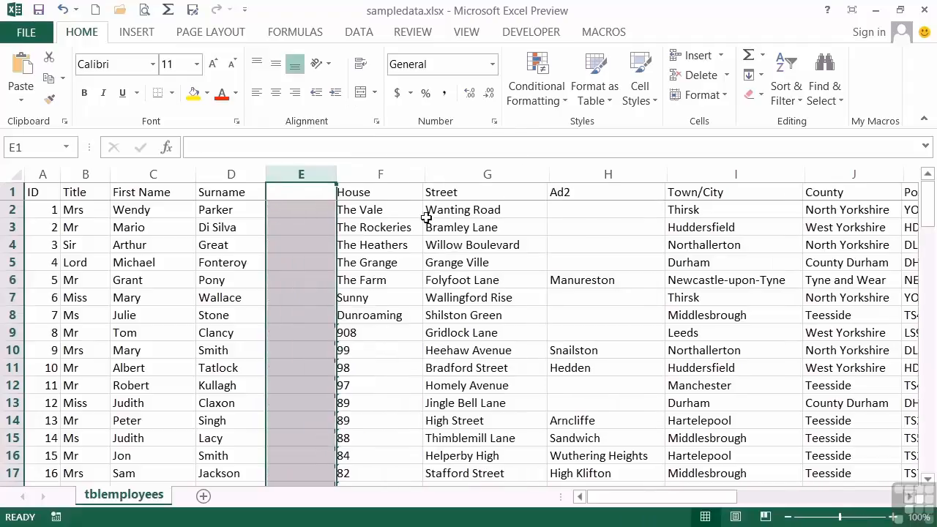
Step: Enter the first employee's title followed by the surname initial in cell E2 as a fill example
{"action": "left_click", "coordinate": [298, 213]}
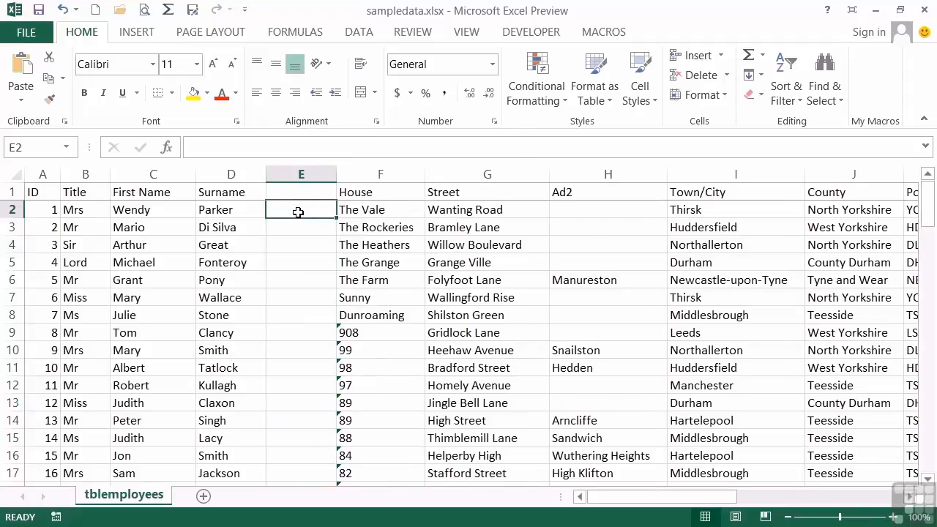
{"action": "type", "text": "Mrs"}
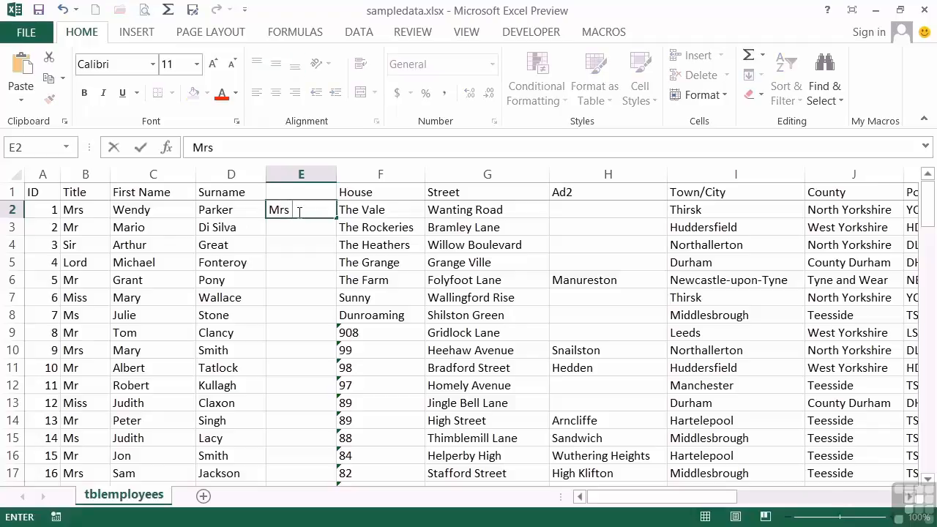
{"action": "type", "text": " P"}
{"action": "key", "text": "Tab"}
{"action": "left_click", "coordinate": [295, 210]}
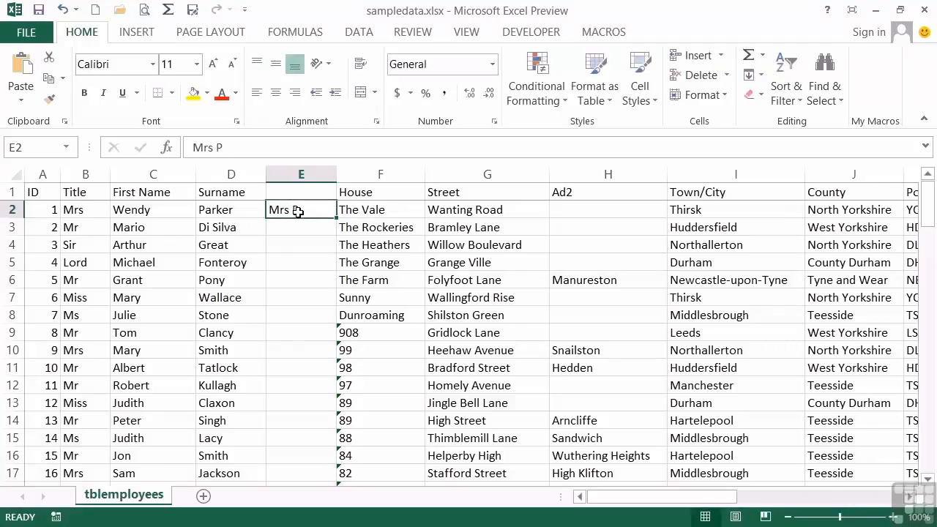
Step: Flash Fill column E from the title-and-initial example in E2, and undo the fill
{"action": "left_click", "coordinate": [362, 38]}
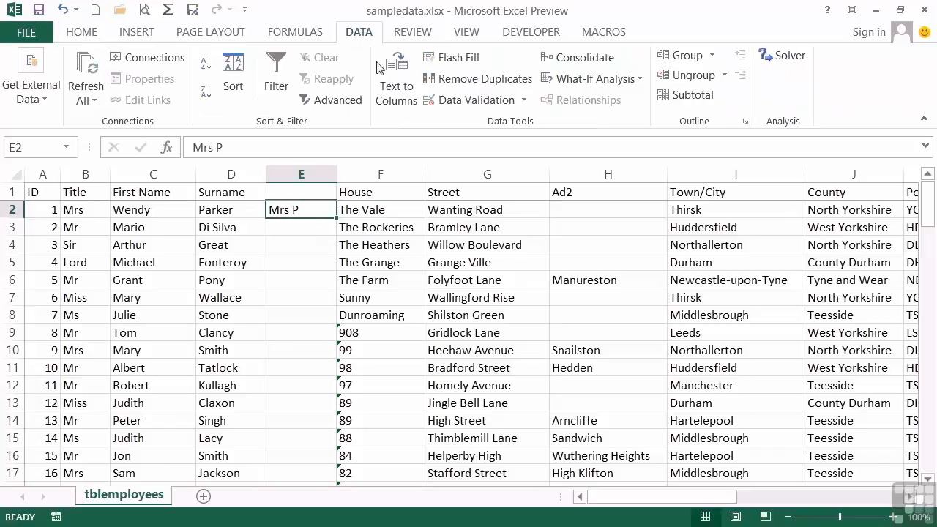
{"action": "left_click", "coordinate": [459, 58]}
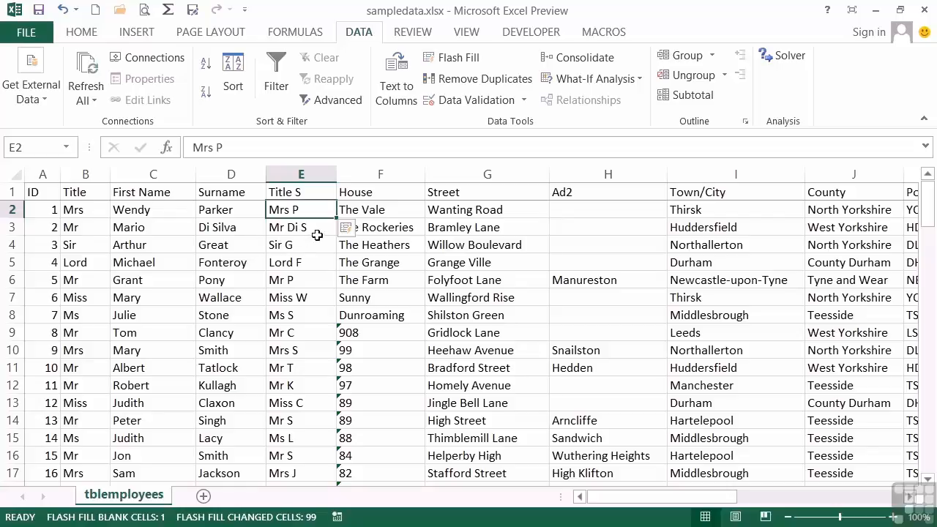
{"action": "left_click", "coordinate": [364, 232]}
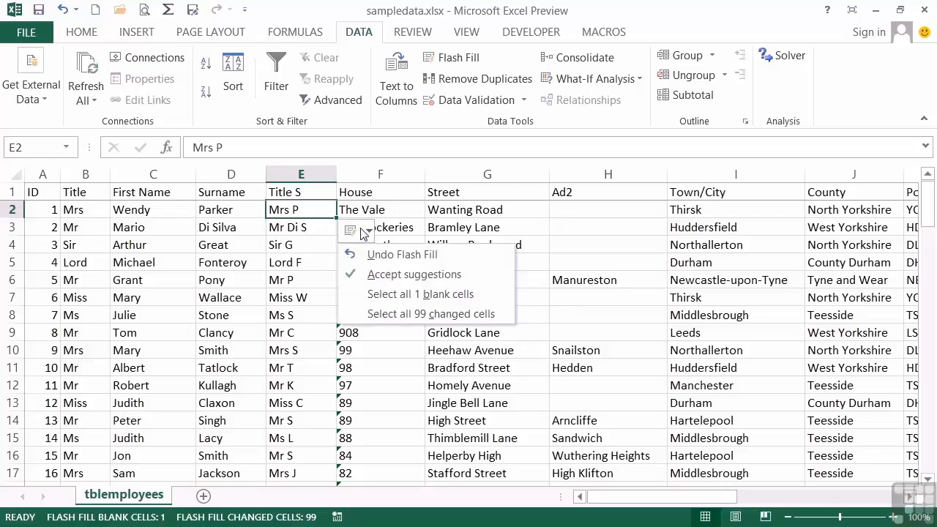
{"action": "left_click", "coordinate": [405, 256]}
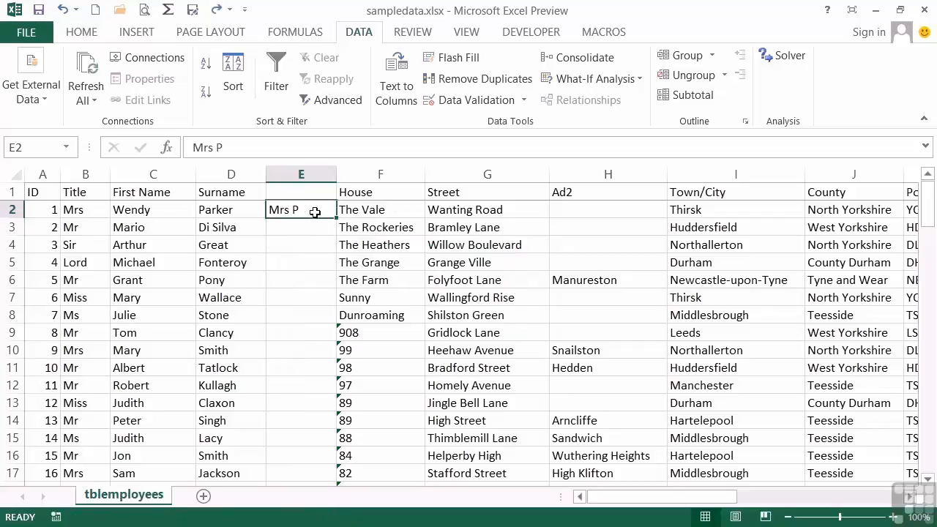
Step: Replace the example in E2 with the employee's first name followed by TH
{"action": "type", "text": "Wendy TH"}
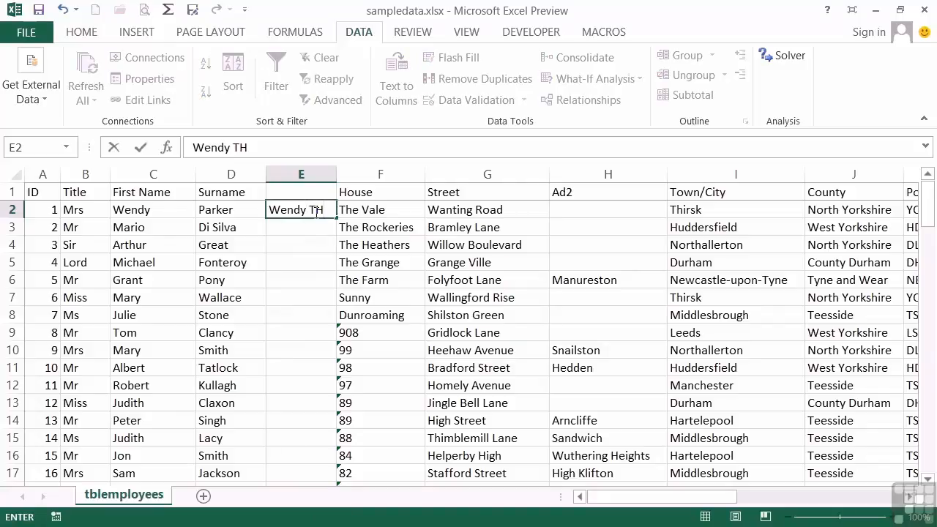
{"action": "key", "text": "Return"}
{"action": "left_click", "coordinate": [317, 210]}
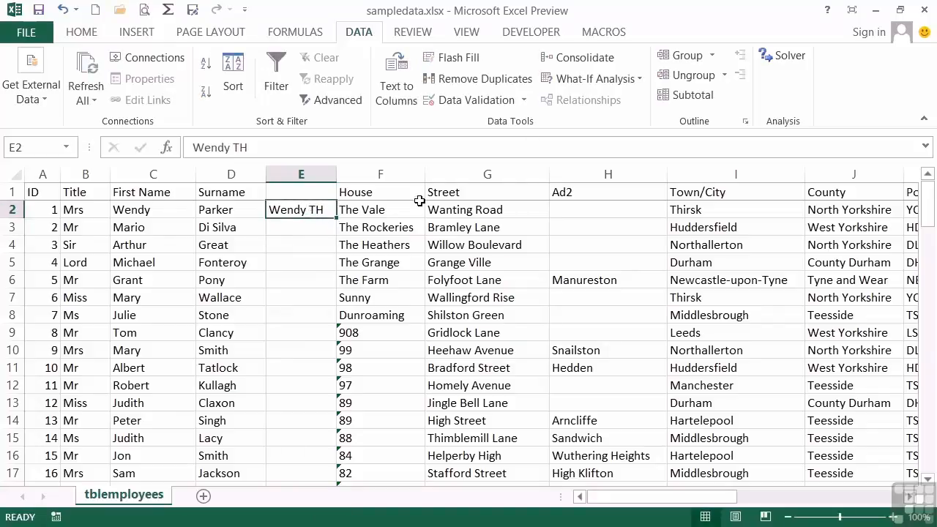
Step: Flash Fill column E from the example ending in TH, and undo the fill
{"action": "left_click", "coordinate": [449, 59]}
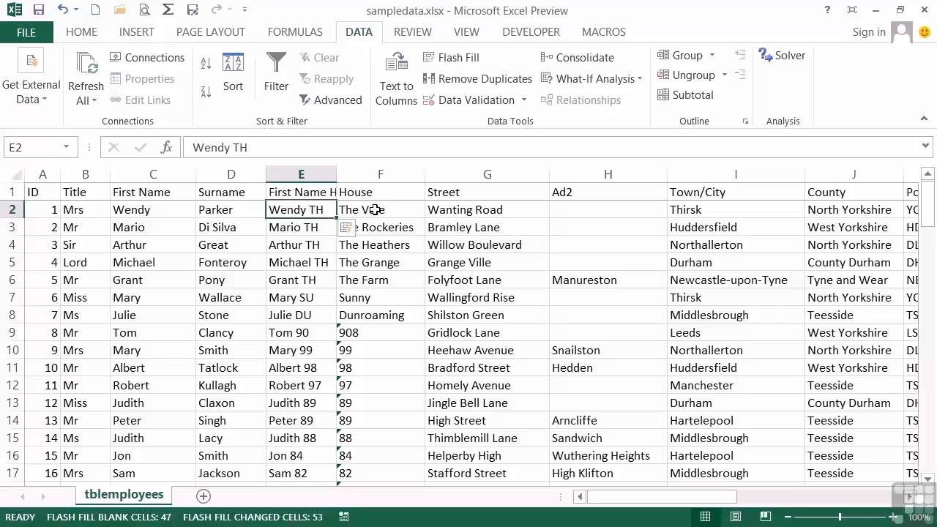
{"action": "left_click", "coordinate": [346, 228]}
{"action": "left_click", "coordinate": [381, 253]}
Step: Edit the example in E2 so the first name is followed by Thir, the first four letters of the town
{"action": "double_click", "coordinate": [327, 213]}
{"action": "key", "text": "BackSpace"}
{"action": "type", "text": "h"}
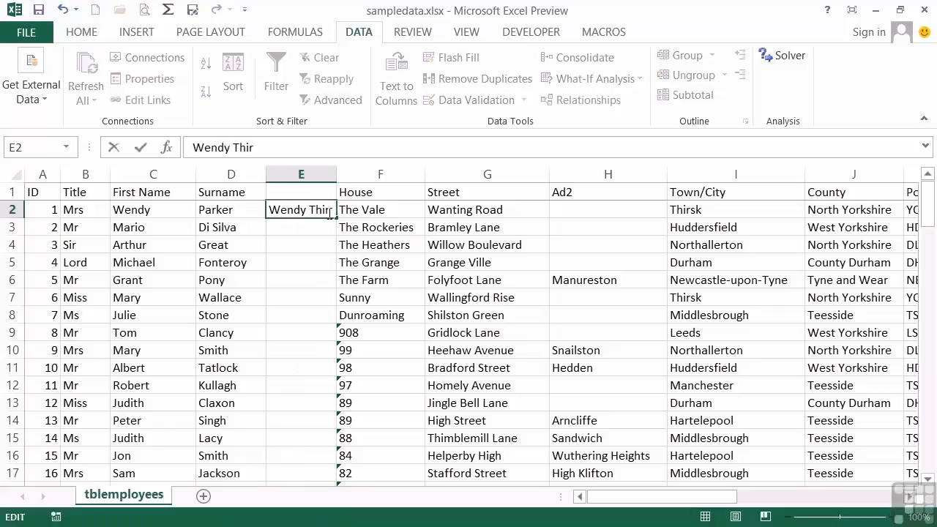
{"action": "type", "text": "ir"}
{"action": "key", "text": "Return"}
{"action": "left_click", "coordinate": [327, 213]}
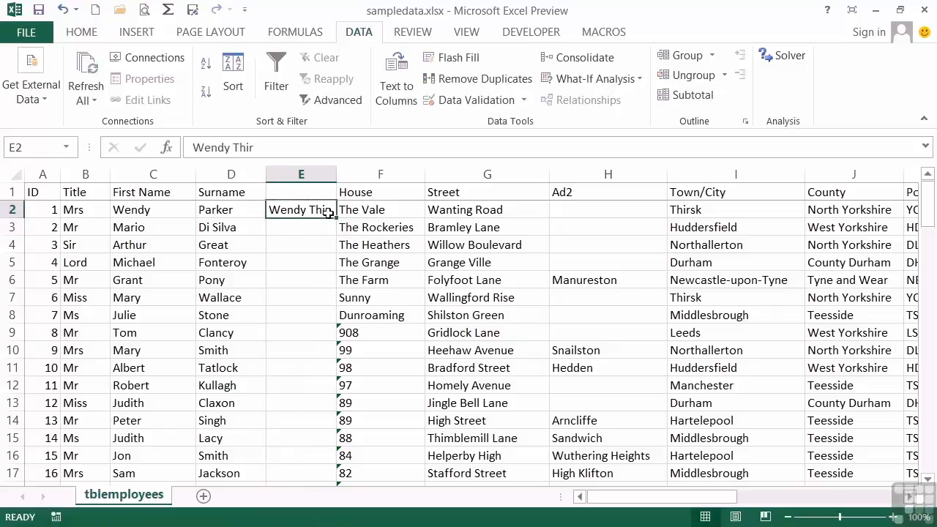
Step: Flash Fill column E from the first-name-and-town example and widen the column, undoing both changes
{"action": "left_click", "coordinate": [466, 65]}
{"action": "left_click_drag", "start_coordinate": [336, 174], "coordinate": [388, 180]}
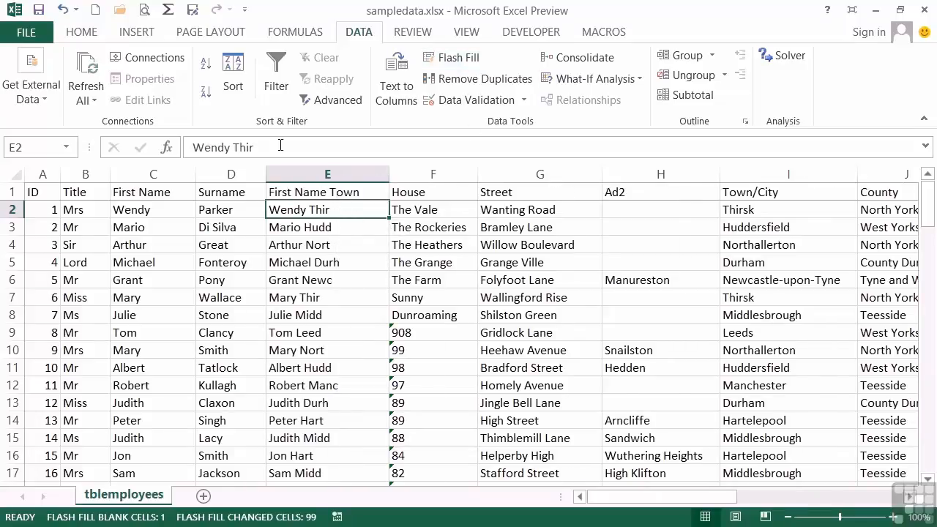
{"action": "left_click", "coordinate": [63, 10]}
{"action": "left_click", "coordinate": [63, 10]}
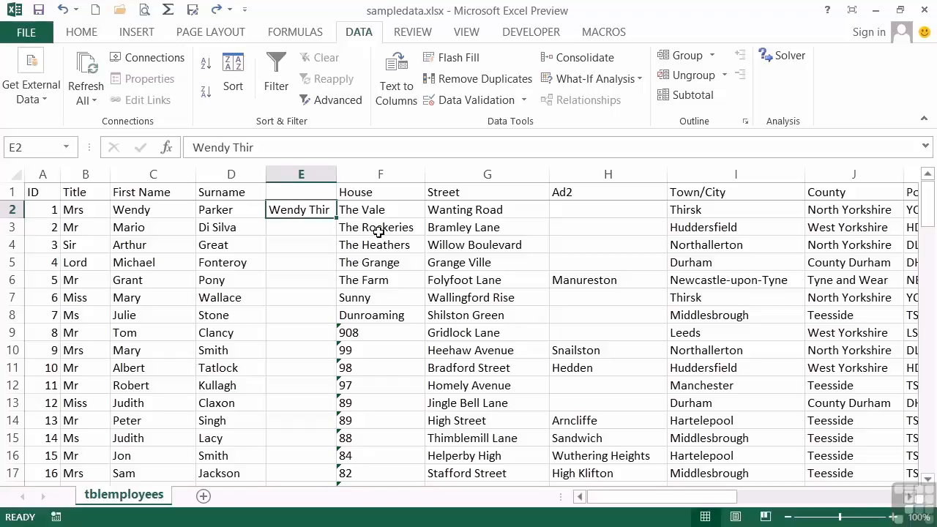
Step: Enter the first employee's title, first initial and surname in E2, and Flash Fill the widened column E from it
{"action": "type", "text": "Mrs W Parker"}
{"action": "key", "text": "Return"}
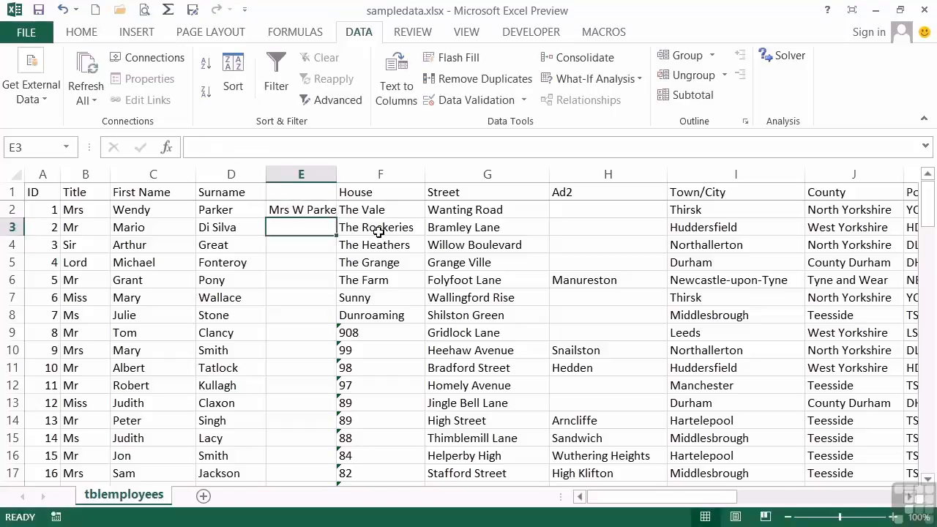
{"action": "left_click_drag", "start_coordinate": [337, 174], "coordinate": [380, 174]}
{"action": "left_click", "coordinate": [341, 210]}
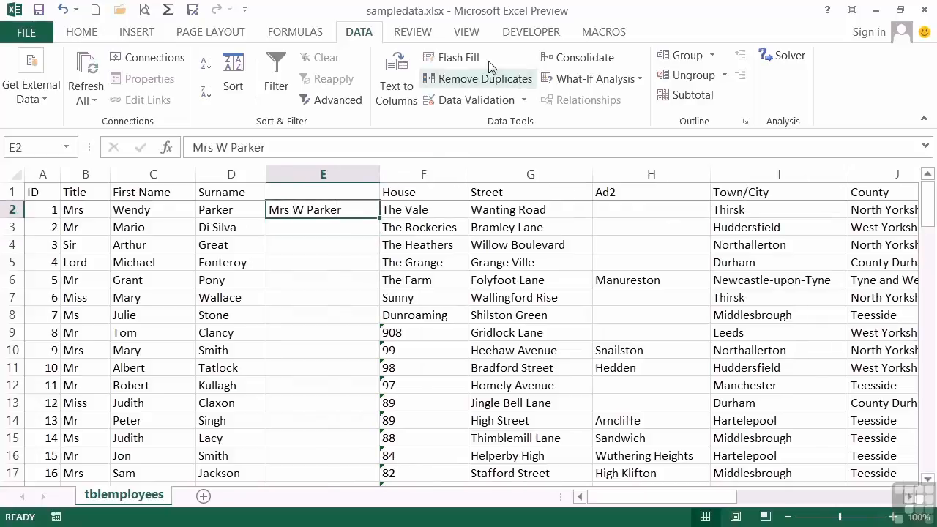
{"action": "left_click", "coordinate": [458, 57]}
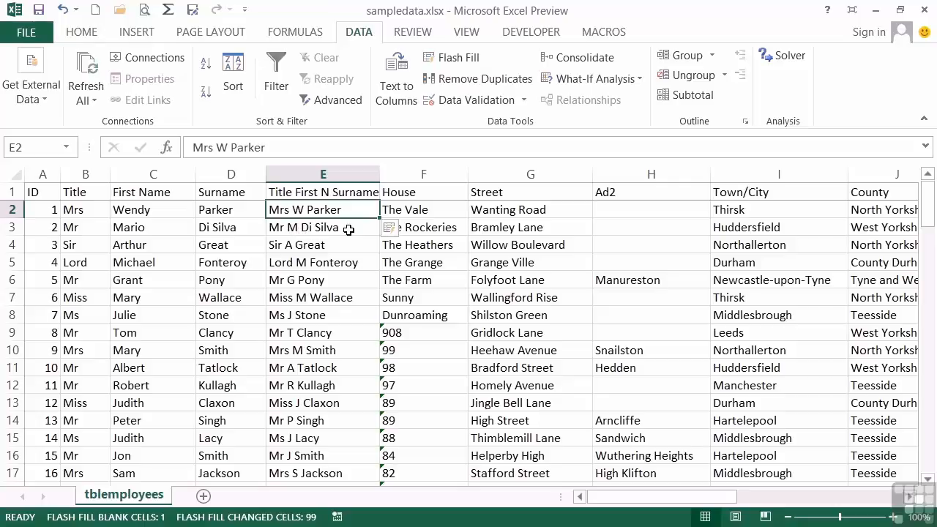
Step: Insert a blank column between the Postcode and Telephone columns
{"action": "left_click_drag", "start_coordinate": [688, 498], "coordinate": [771, 503]}
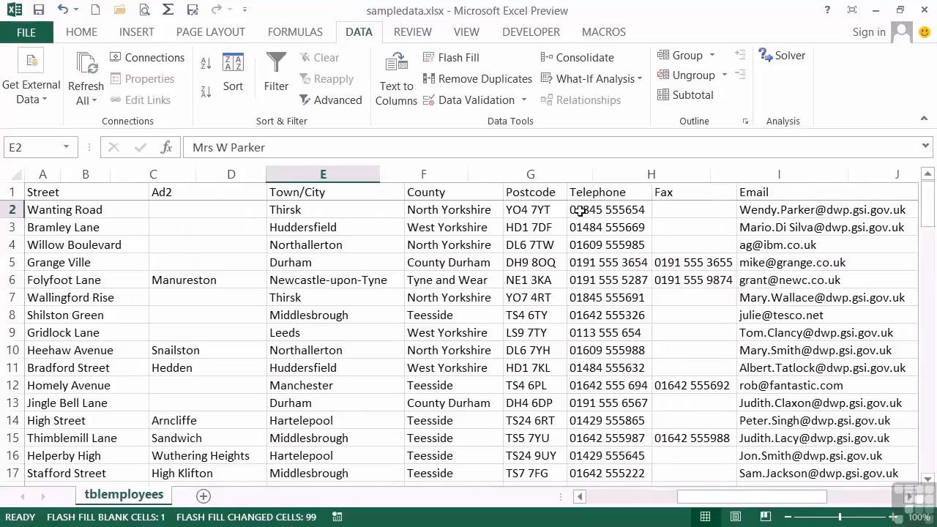
{"action": "left_click", "coordinate": [603, 176]}
{"action": "right_click", "coordinate": [608, 177]}
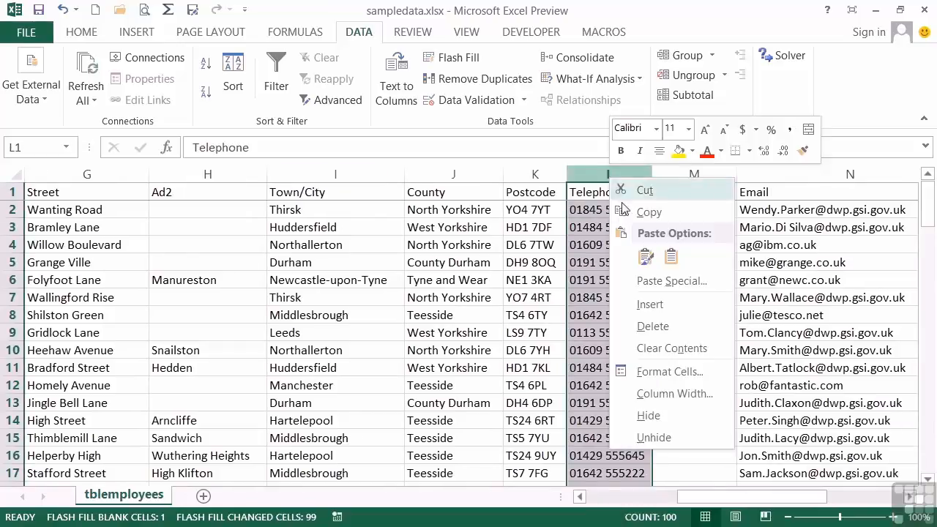
{"action": "left_click", "coordinate": [650, 303]}
Step: Enter the first part of the first employee's postcode in L2, and Flash Fill column L from it
{"action": "left_click", "coordinate": [592, 208]}
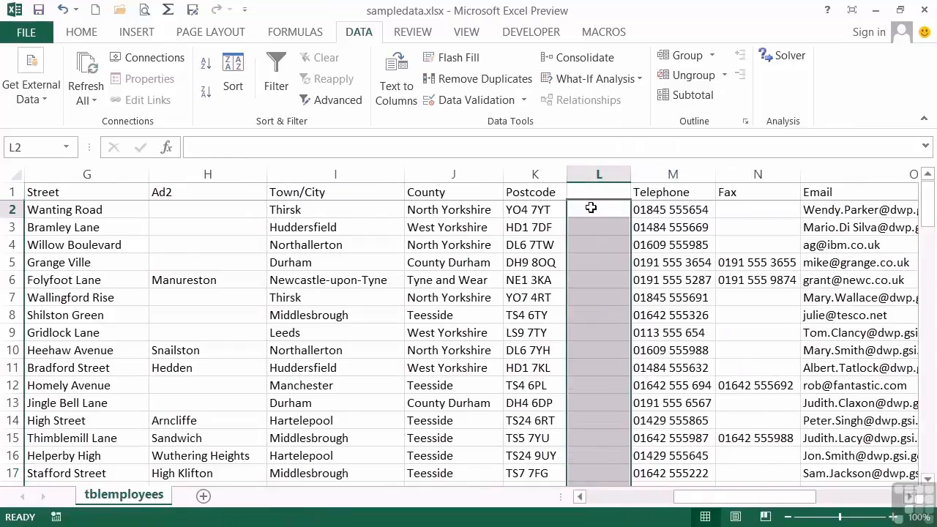
{"action": "type", "text": "YO4"}
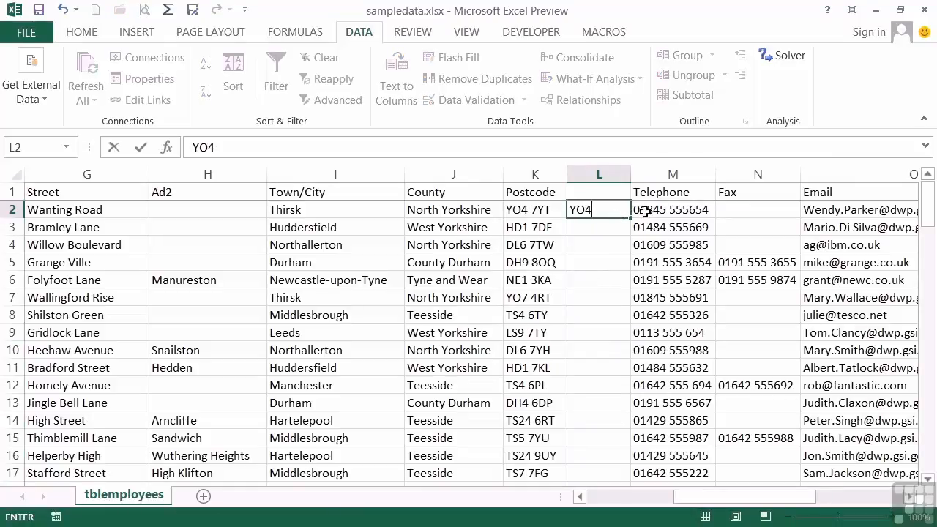
{"action": "left_click", "coordinate": [613, 211]}
{"action": "left_click", "coordinate": [463, 58]}
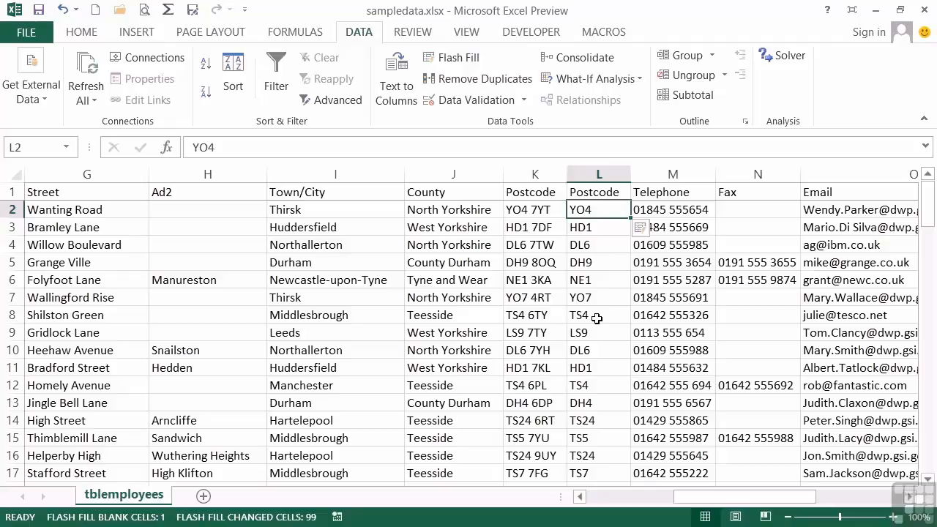
{"action": "left_click", "coordinate": [605, 420]}
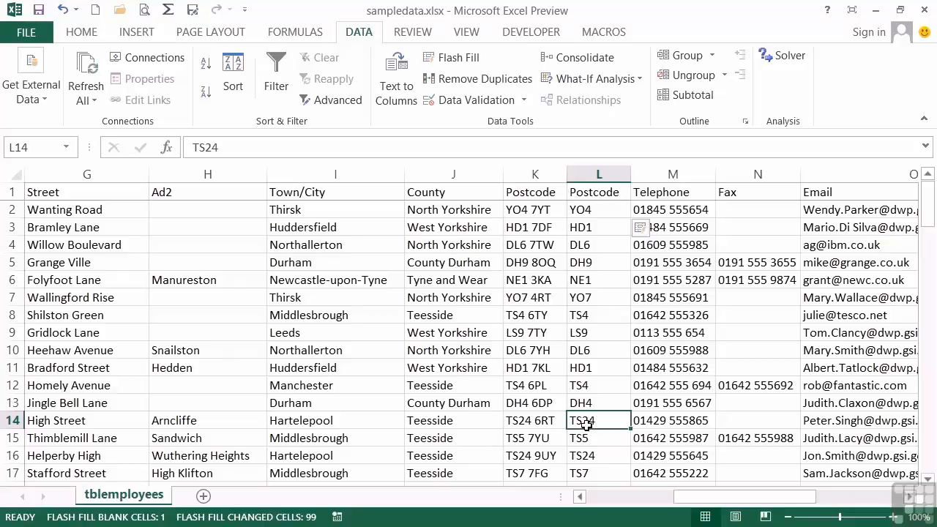
Step: Insert a blank column between the Telephone and Fax columns
{"action": "left_click", "coordinate": [741, 173]}
{"action": "right_click", "coordinate": [740, 173]}
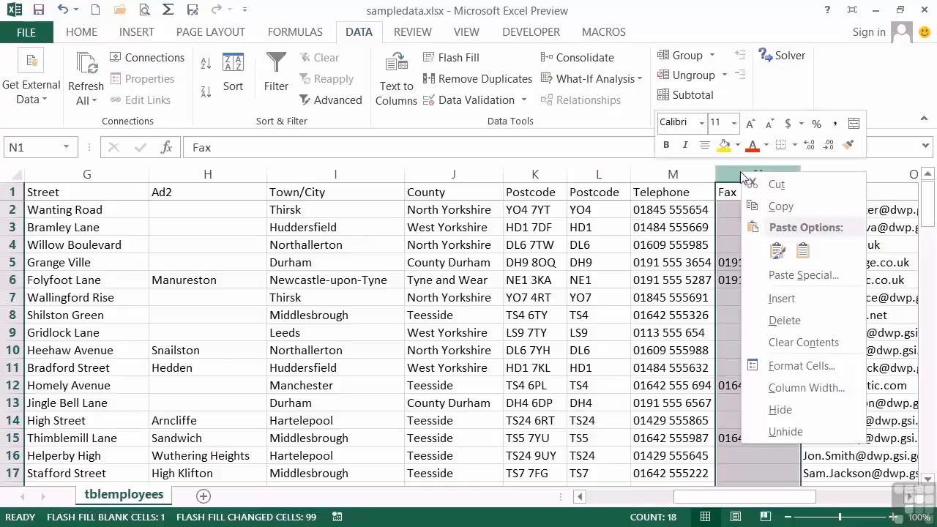
{"action": "left_click", "coordinate": [777, 299]}
Step: Enter the first employee's telephone area code in N2 as text with a leading apostrophe, and Flash Fill column N
{"action": "left_click", "coordinate": [735, 194]}
{"action": "left_click", "coordinate": [734, 206]}
{"action": "type", "text": "'01845"}
{"action": "key", "text": "Return"}
{"action": "left_click", "coordinate": [734, 208]}
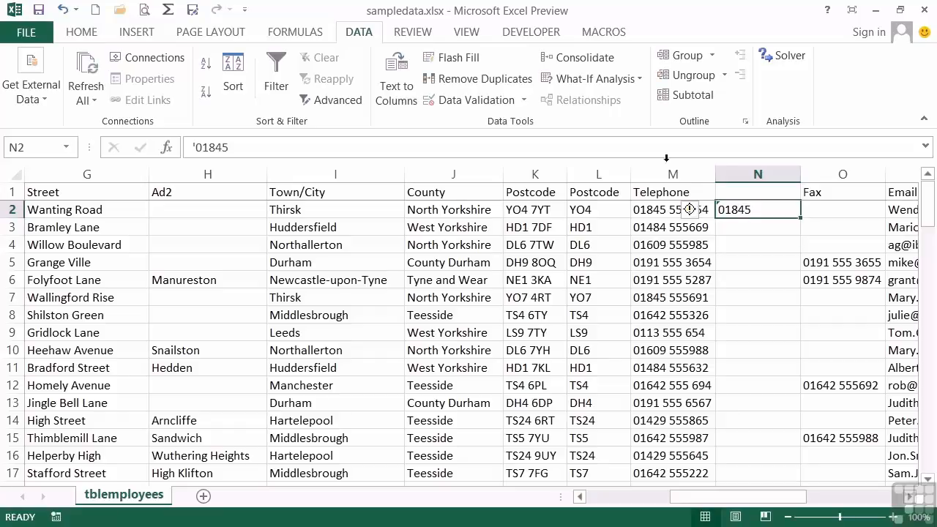
{"action": "left_click", "coordinate": [450, 57]}
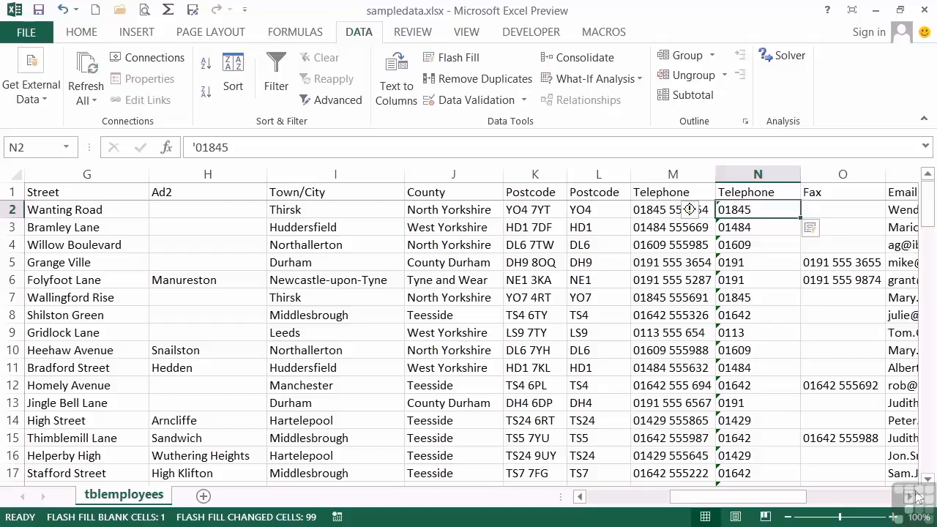
Step: Insert a blank column between the Email and Dob columns
{"action": "scroll", "coordinate": [911, 500], "scroll_direction": "right", "scroll_amount": 4}
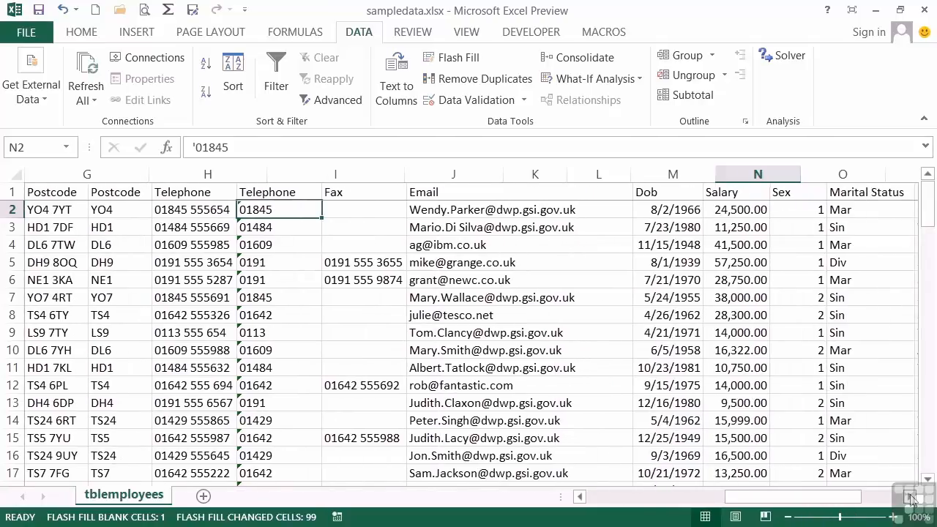
{"action": "left_click", "coordinate": [633, 212]}
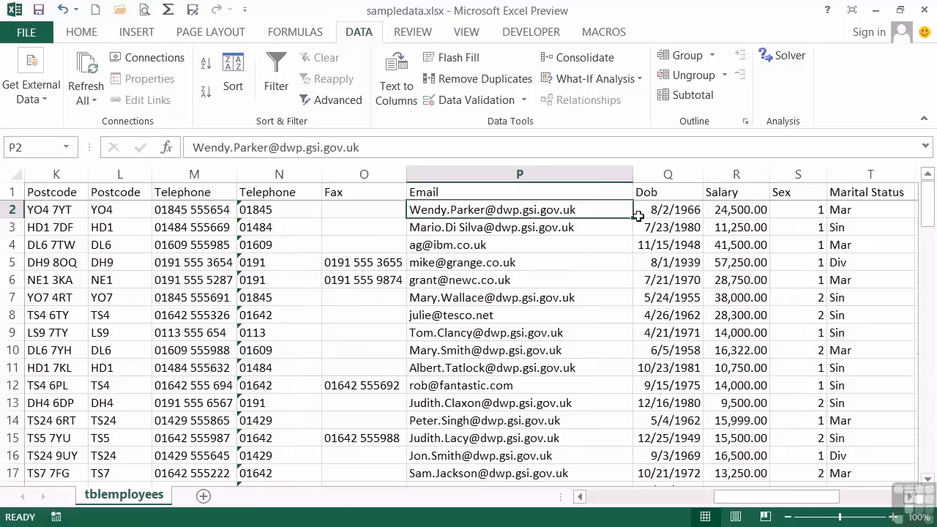
{"action": "left_click", "coordinate": [673, 182]}
{"action": "right_click", "coordinate": [673, 181]}
{"action": "left_click", "coordinate": [711, 305]}
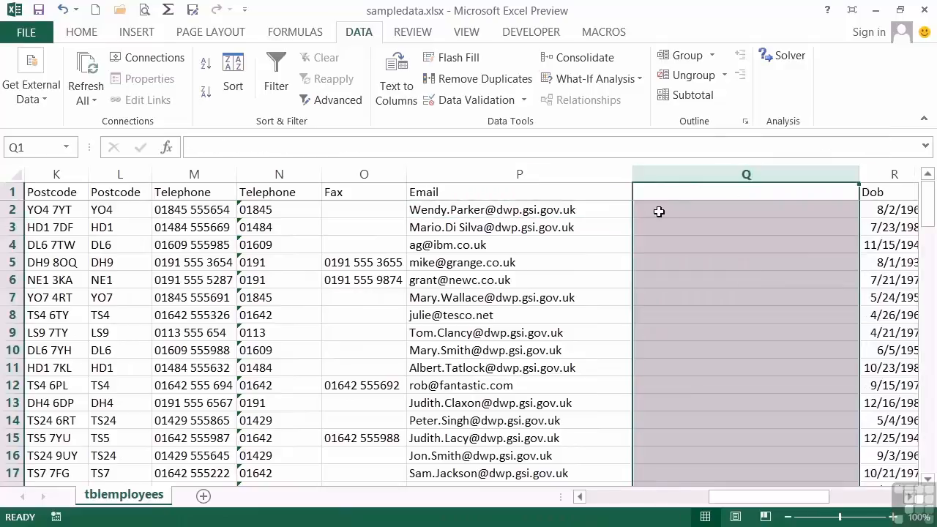
Step: Enter the part of the first employee's e-mail address before the @ sign in Q2
{"action": "left_click", "coordinate": [657, 212]}
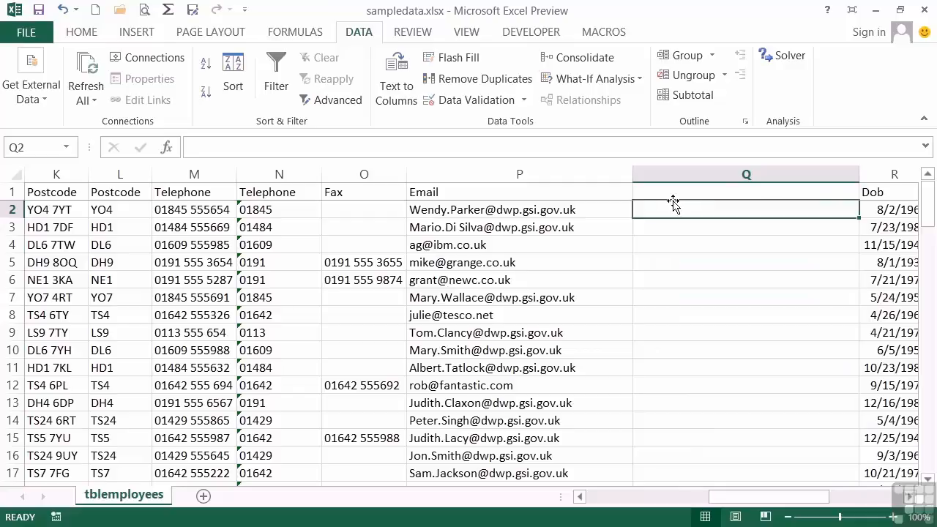
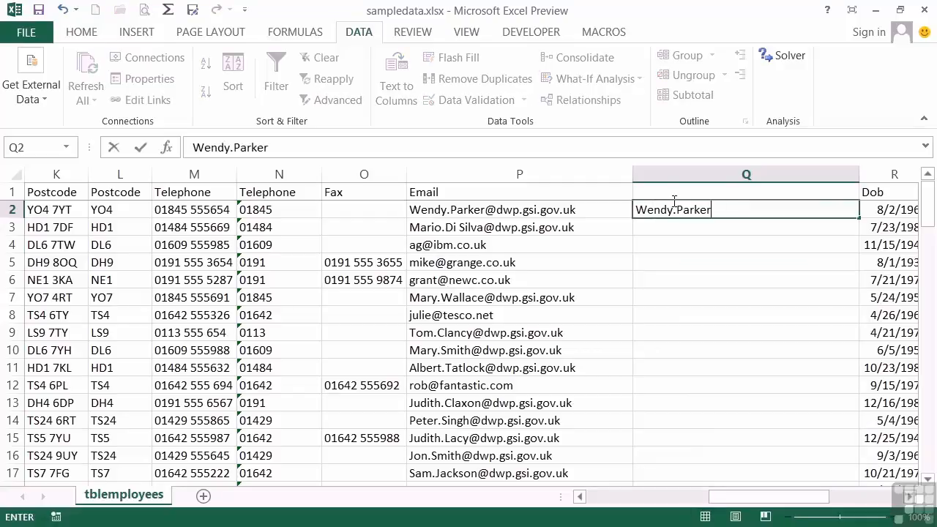
{"action": "key", "text": "Return"}
Step: Flash Fill column Q from the e-mail user name in Q2, and undo the fill
{"action": "left_click", "coordinate": [691, 208]}
{"action": "left_click", "coordinate": [469, 58]}
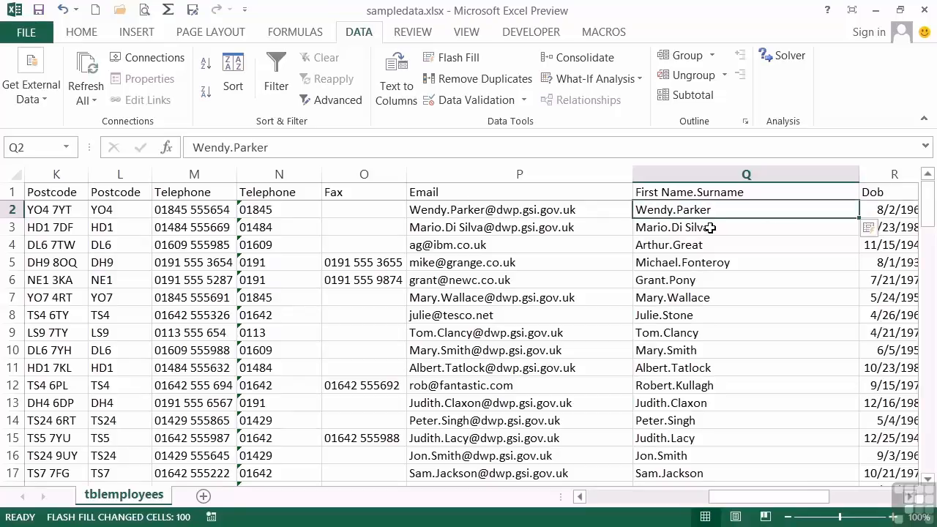
{"action": "left_click", "coordinate": [883, 230]}
{"action": "left_click", "coordinate": [818, 255]}
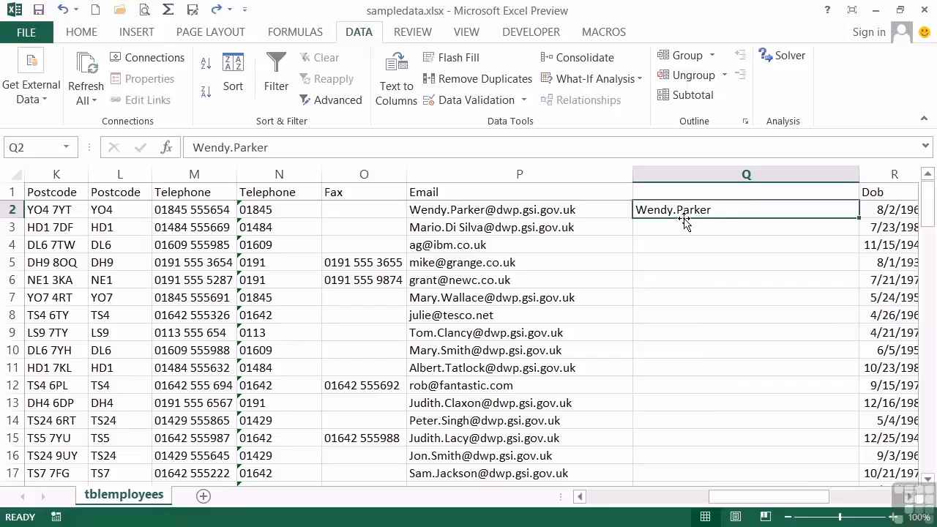
Step: Insert a blank column between Fax and Email, and Flash Fill the column after Email from the example in R2
{"action": "left_click", "coordinate": [450, 174]}
{"action": "right_click", "coordinate": [451, 174]}
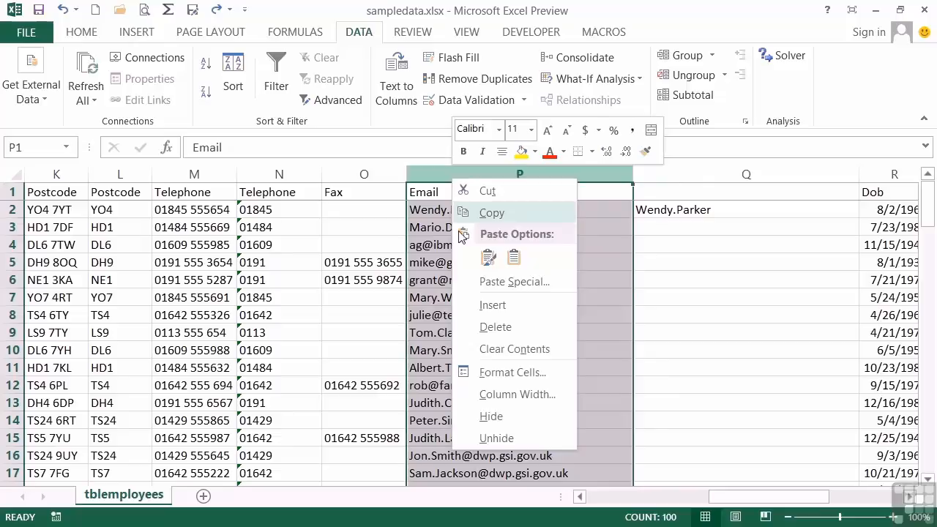
{"action": "left_click", "coordinate": [487, 304]}
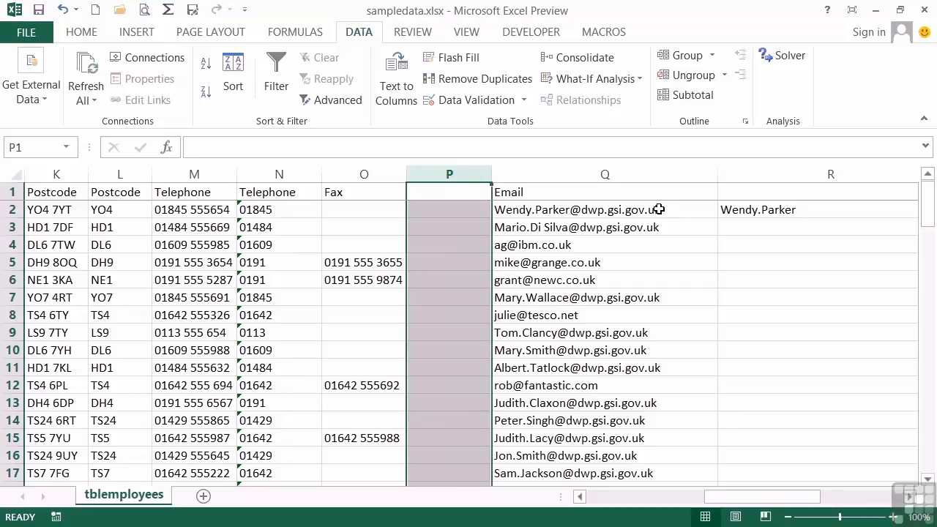
{"action": "left_click", "coordinate": [751, 211]}
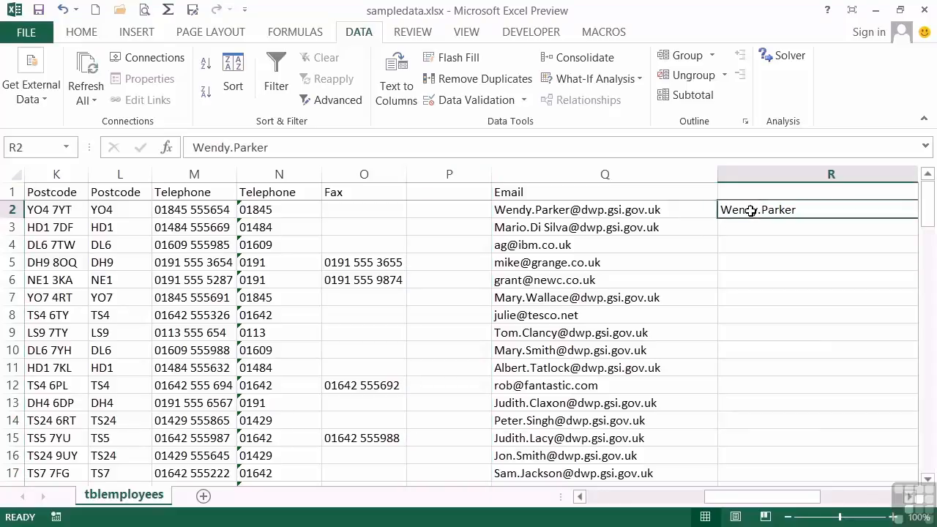
{"action": "left_click", "coordinate": [458, 63]}
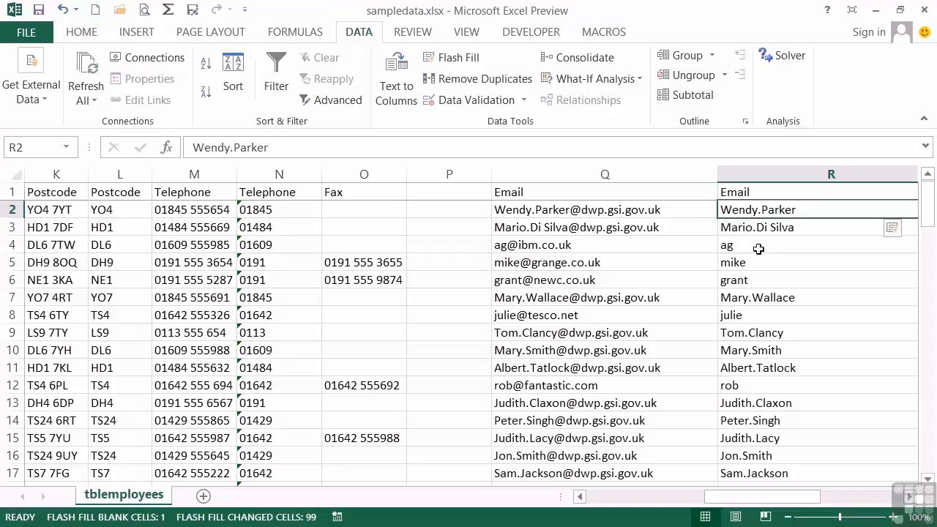